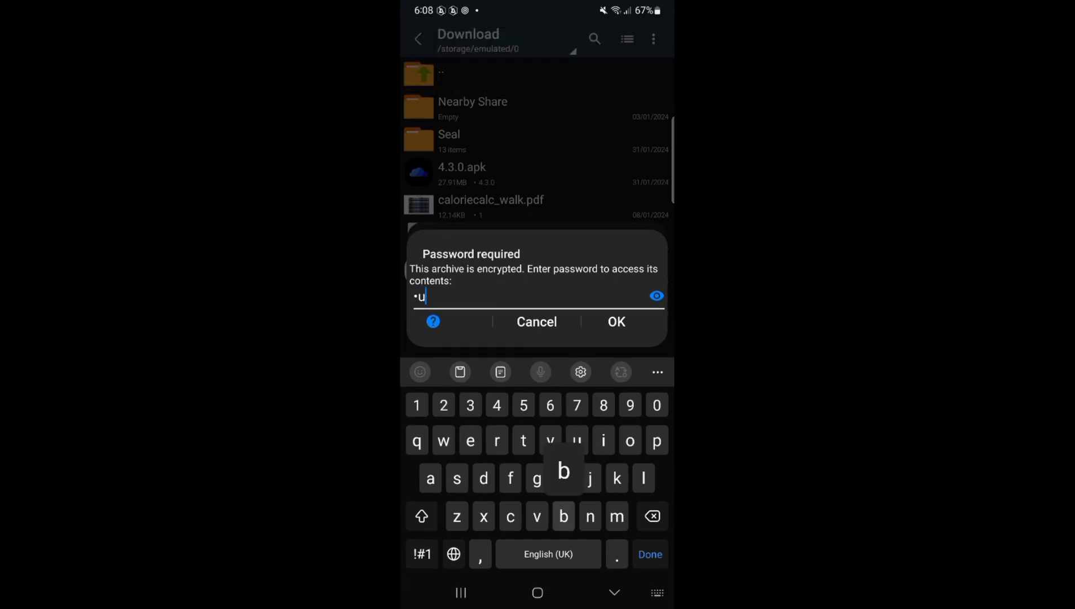
pyautogui.write('subscribe')
pyautogui.click(617, 321)
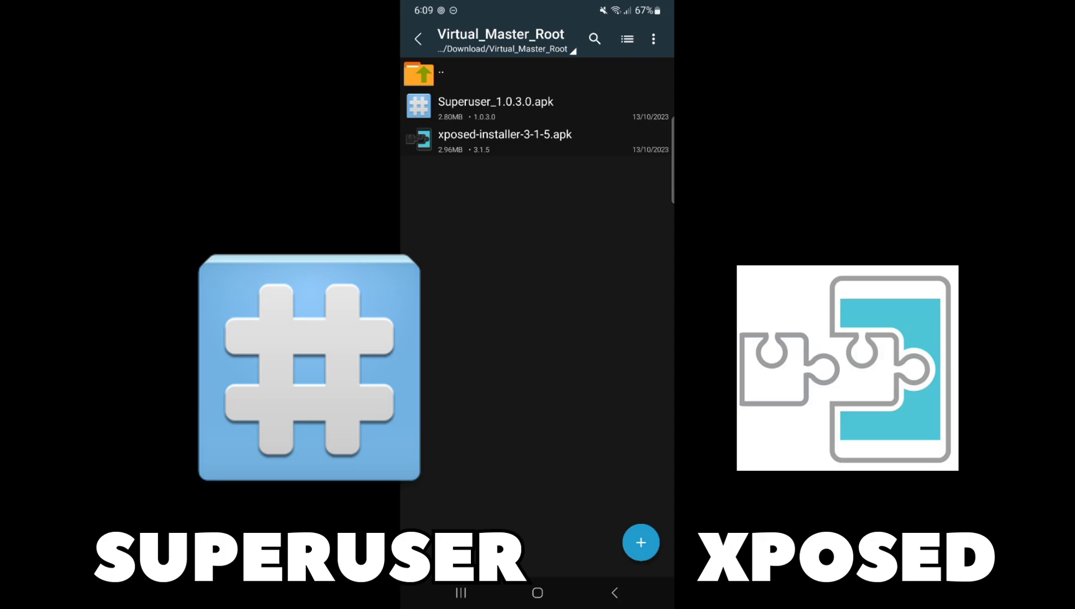
# Return to the home screen and scroll through Virtual Master's Activation steps
pyautogui.click(538, 593)
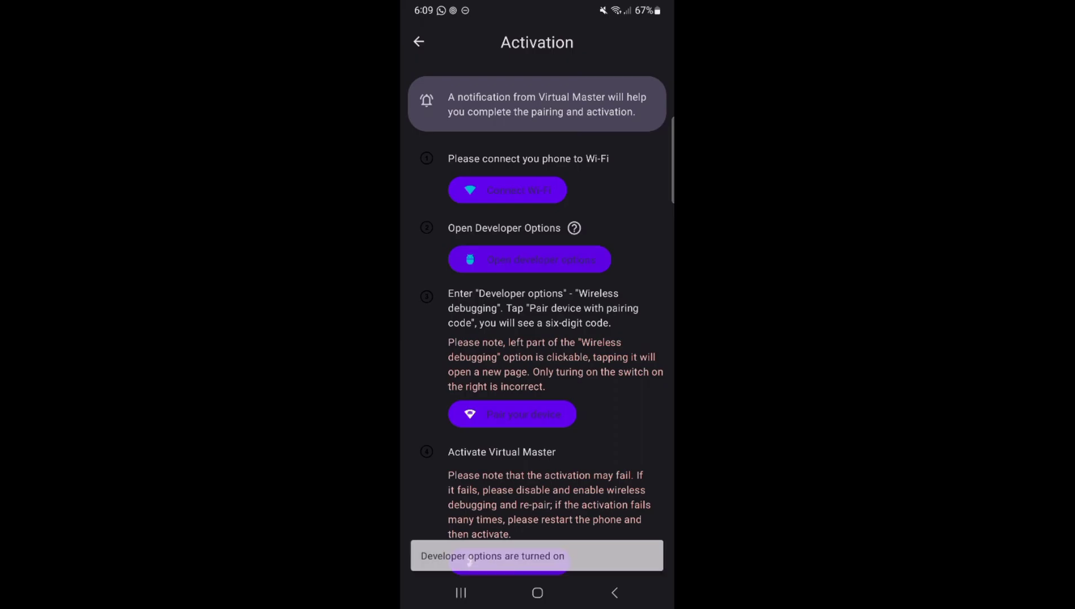
pyautogui.scroll(-1, 537, 338)
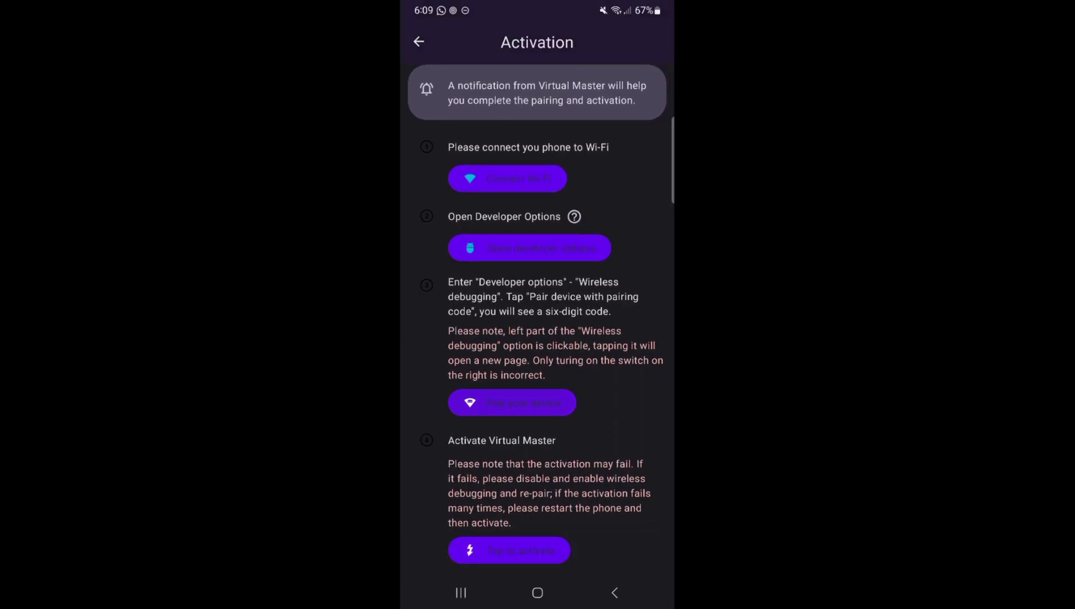
# Allow notifications for Virtual Master in its app notification settings
pyautogui.click(613, 338)
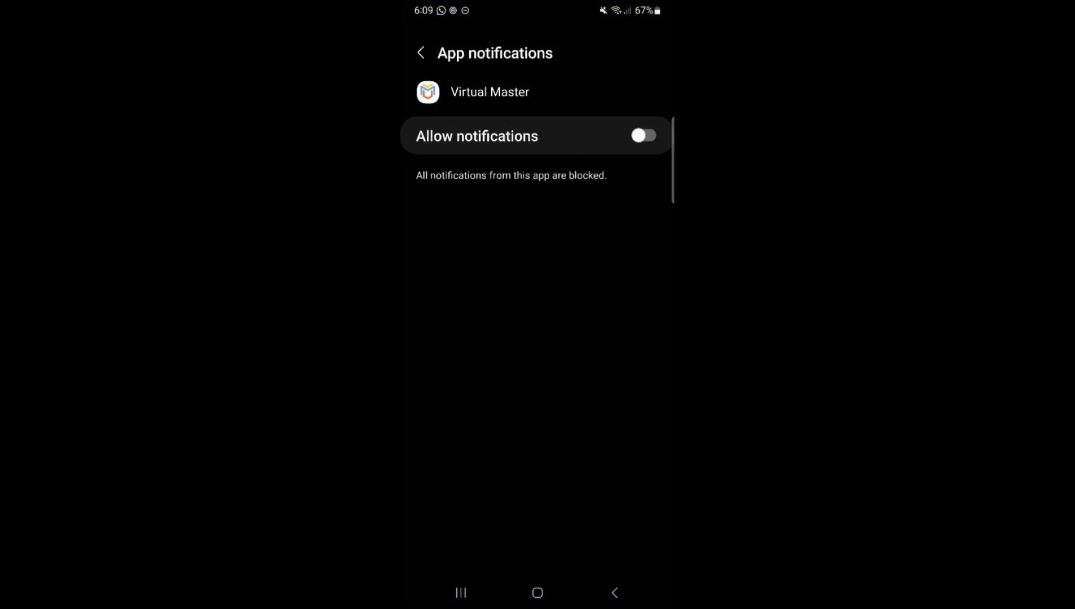
pyautogui.click(643, 135)
pyautogui.click(614, 592)
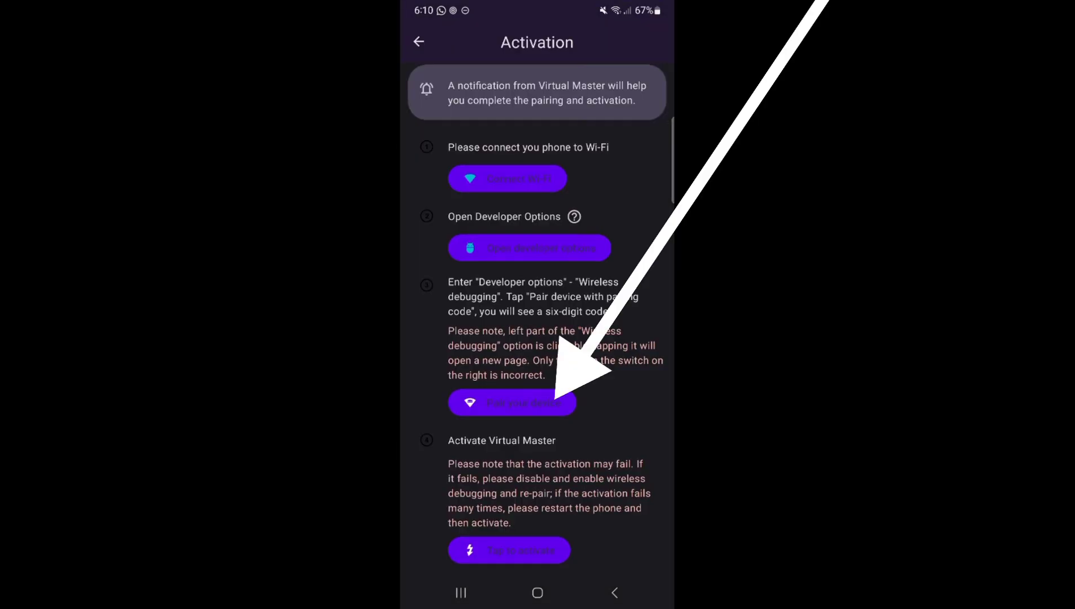
# Switch on Wireless debugging in Developer options for this network and open its settings
pyautogui.click(511, 400)
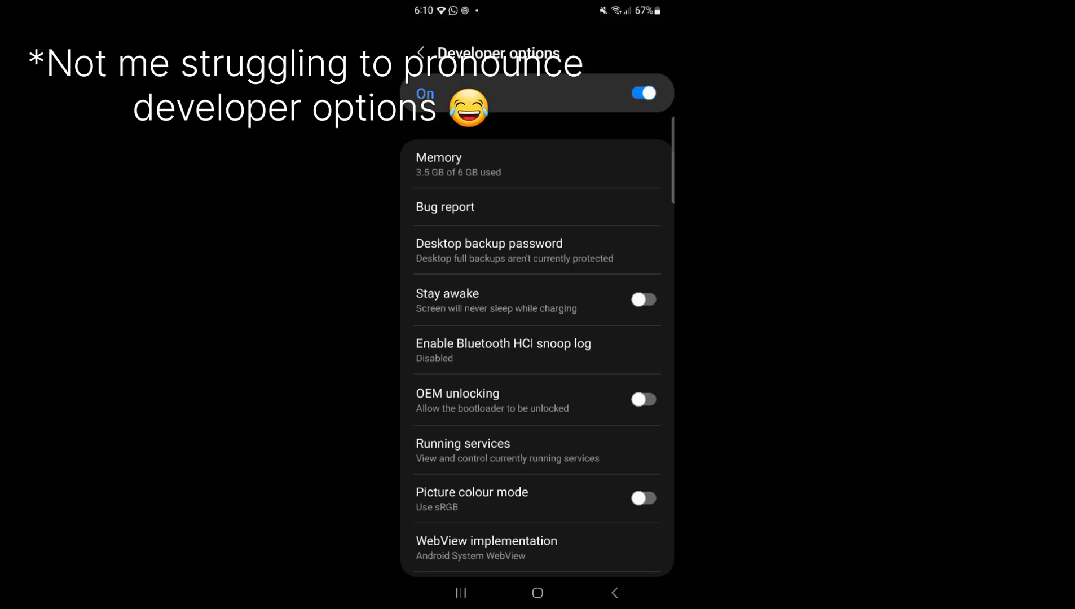
pyautogui.scroll(-1, 536, 352)
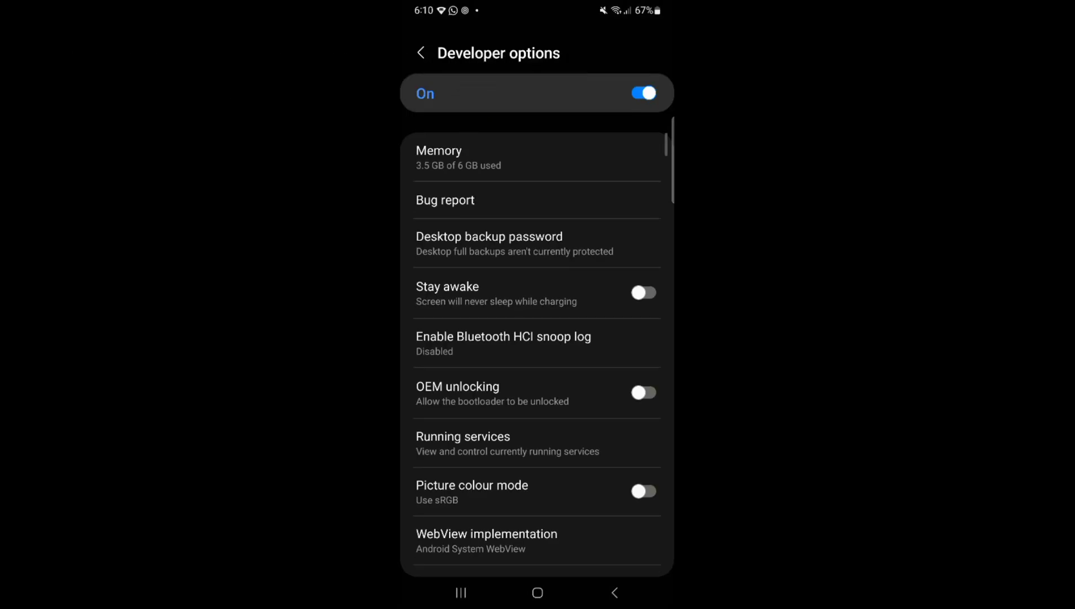
pyautogui.scroll(-4, 536, 353)
pyautogui.scroll(-6, 536, 352)
pyautogui.scroll(-3, 536, 352)
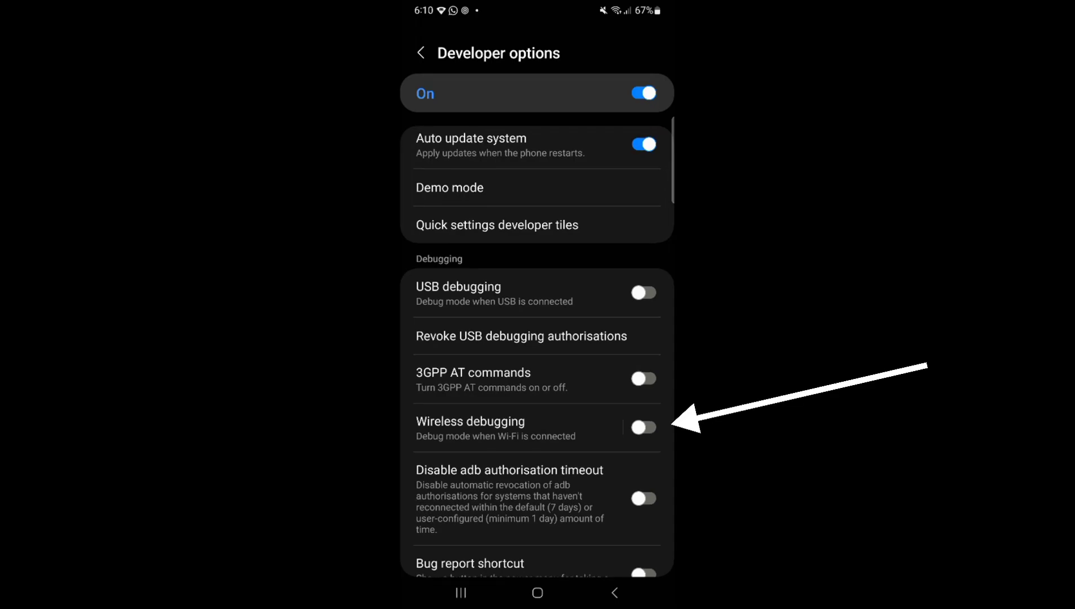
pyautogui.click(644, 427)
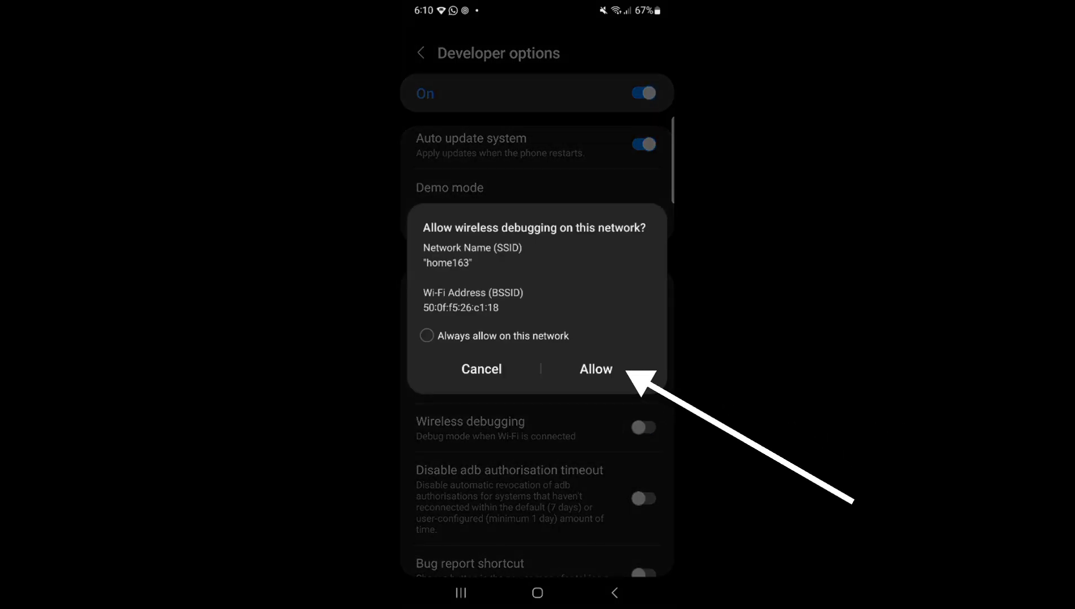
pyautogui.click(597, 369)
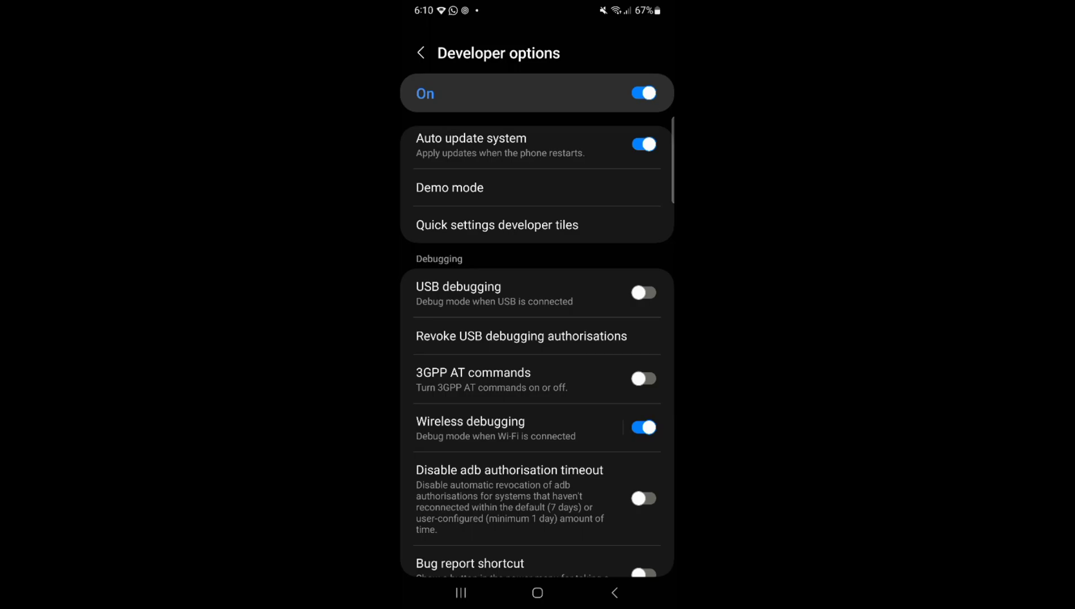
pyautogui.click(497, 428)
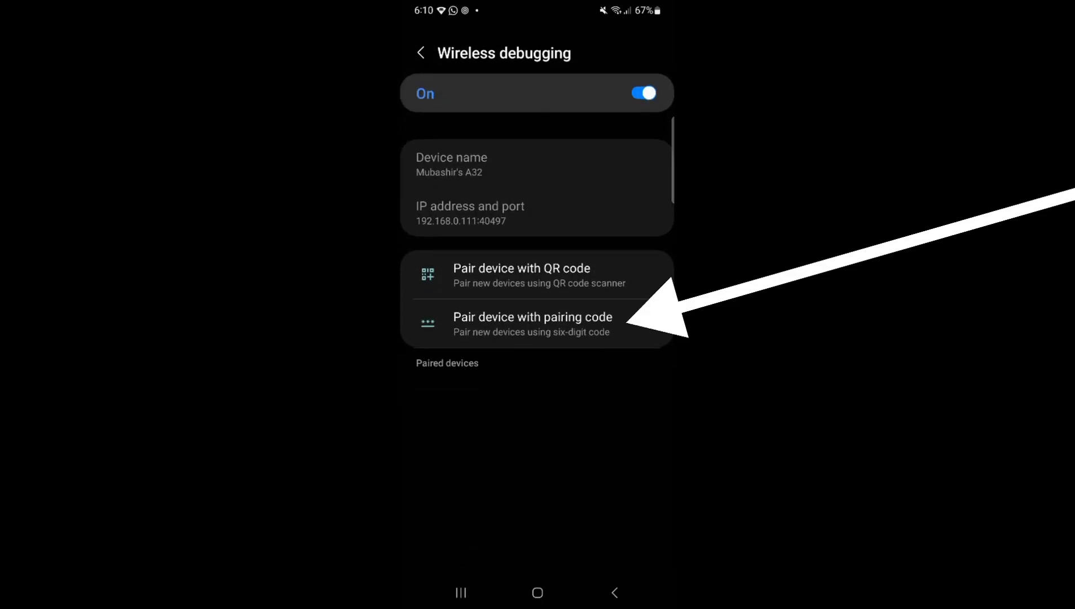
pyautogui.click(532, 325)
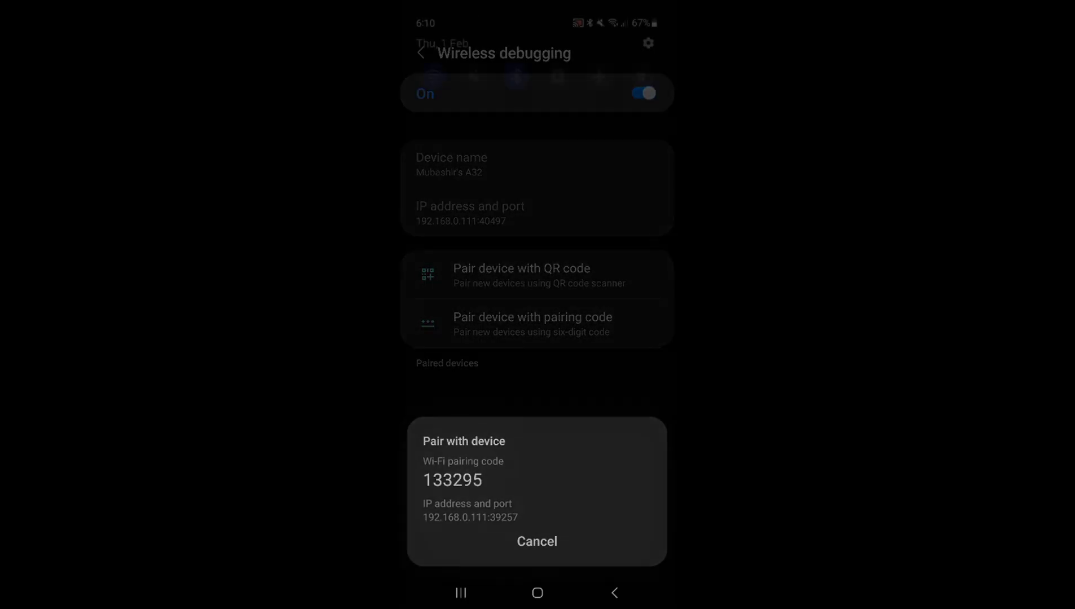
pyautogui.moveTo(536, 6); pyautogui.dragTo(537, 338)
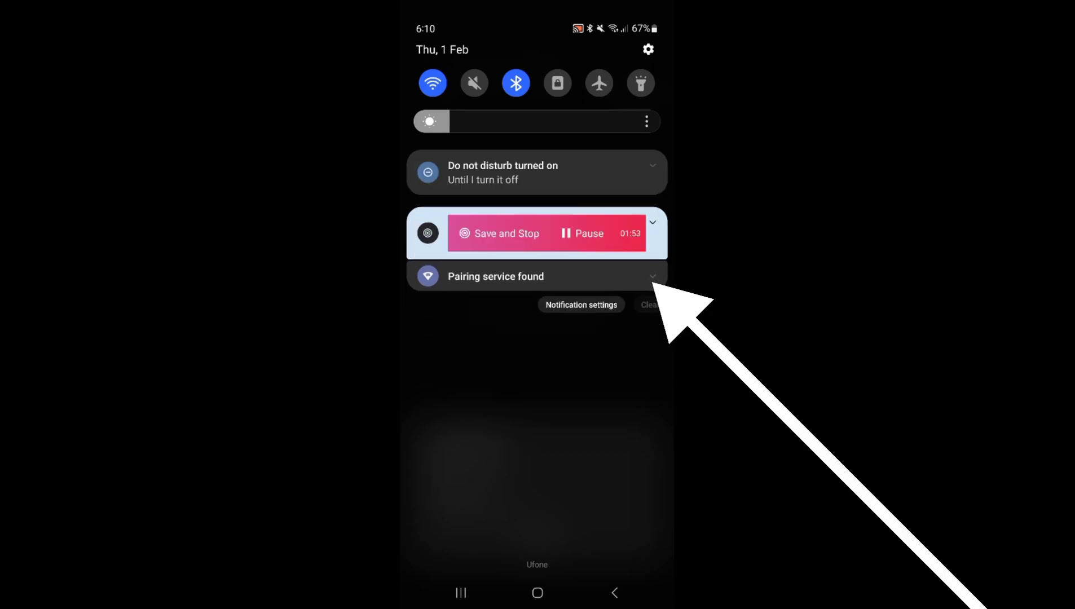
pyautogui.click(653, 275)
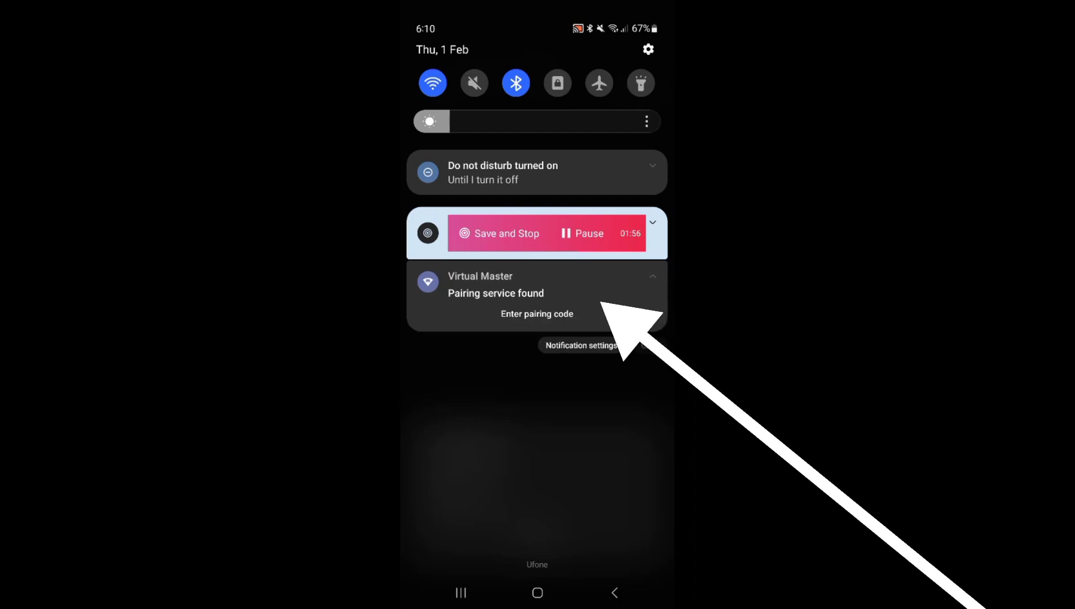
pyautogui.click(540, 312)
pyautogui.write('13')
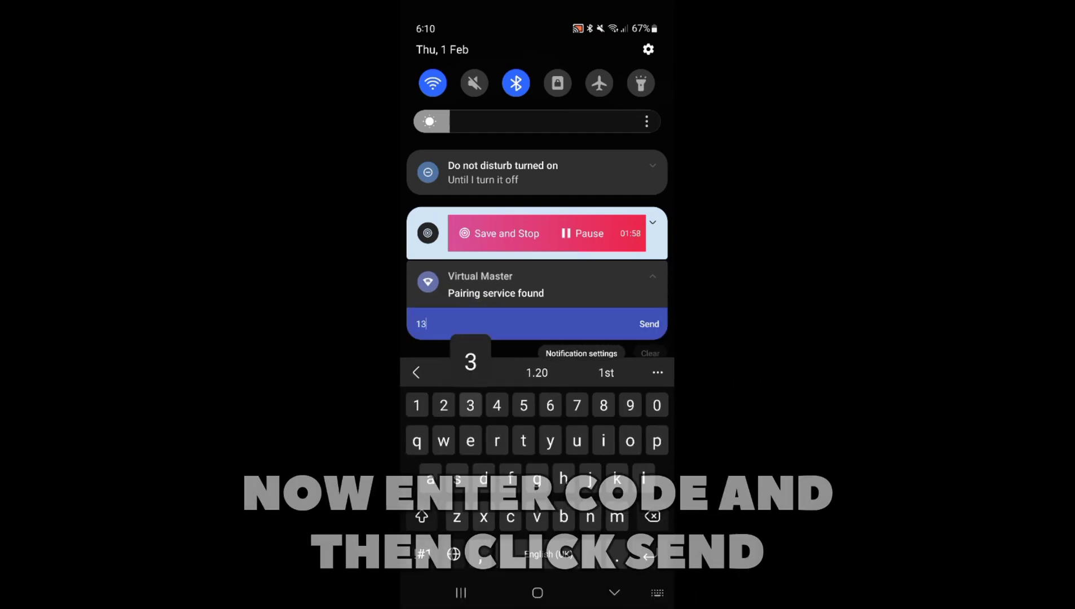
pyautogui.write('329')
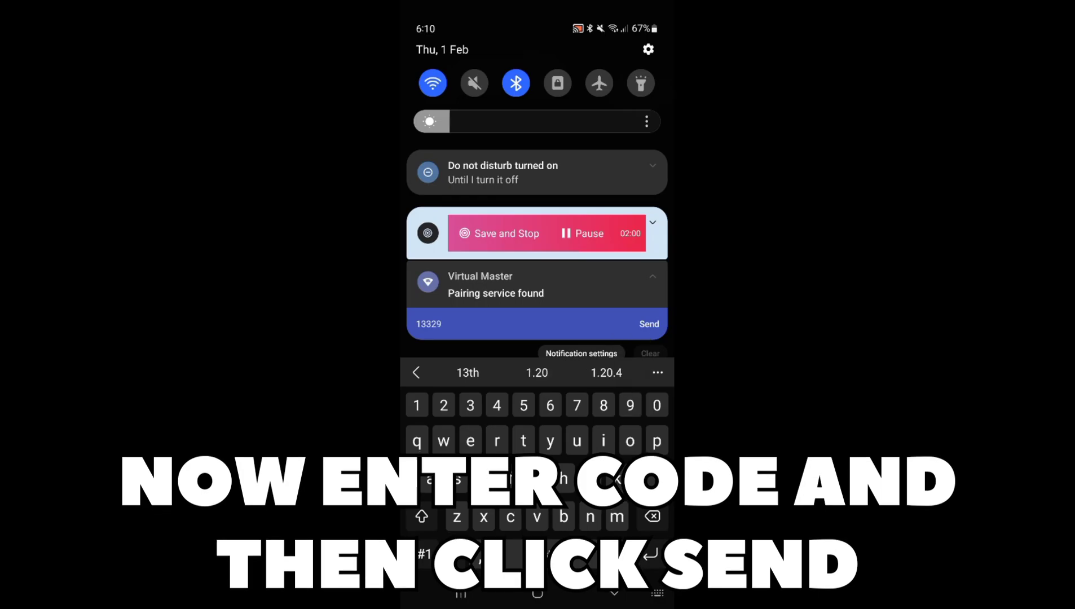
pyautogui.write('5')
pyautogui.click(649, 324)
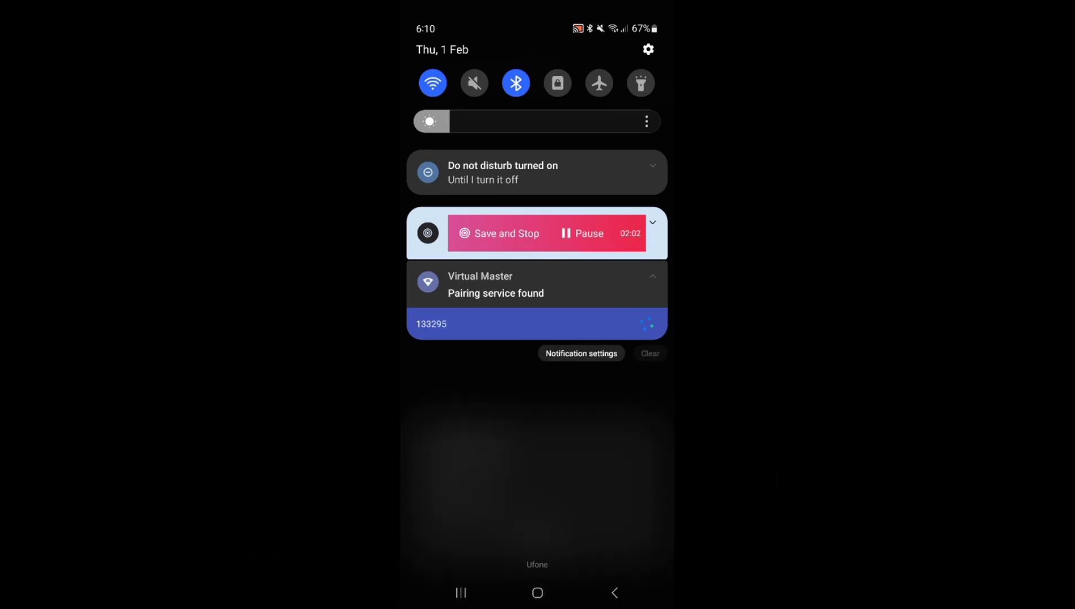
# Activate Virtual Master and create an Android 7.1.2 VM, 1080 X 1920, named Android 7.1.2_1
pyautogui.moveTo(537, 479); pyautogui.dragTo(537, 141)
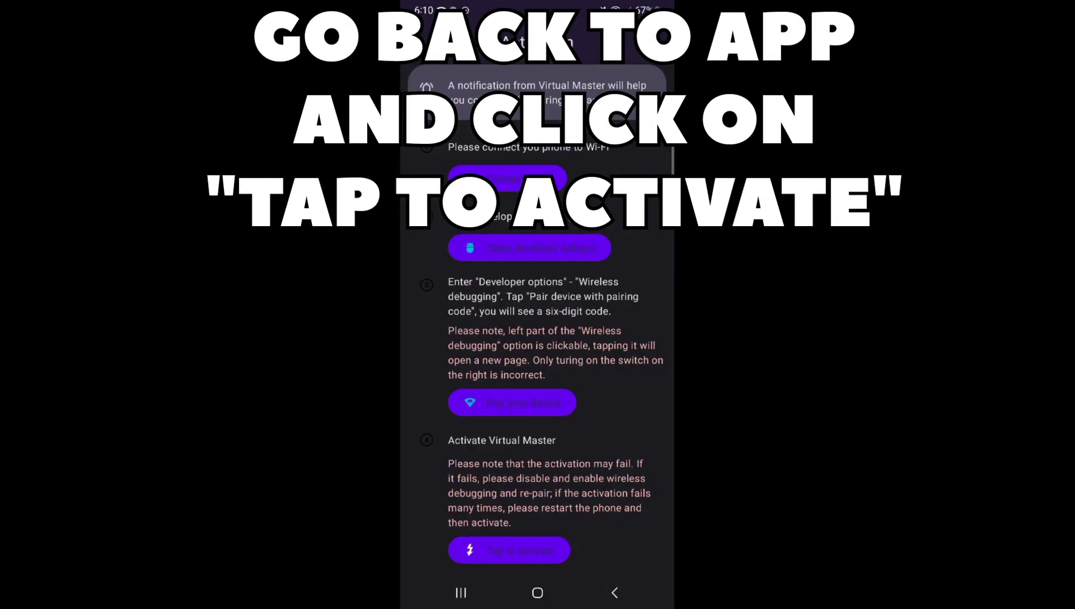
pyautogui.click(509, 550)
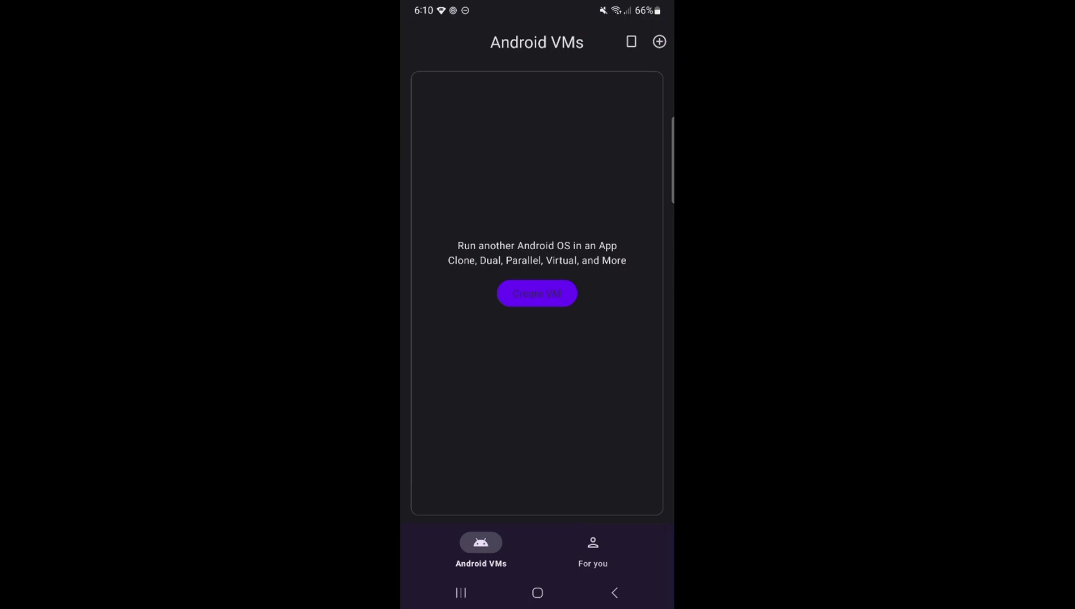
pyautogui.click(536, 293)
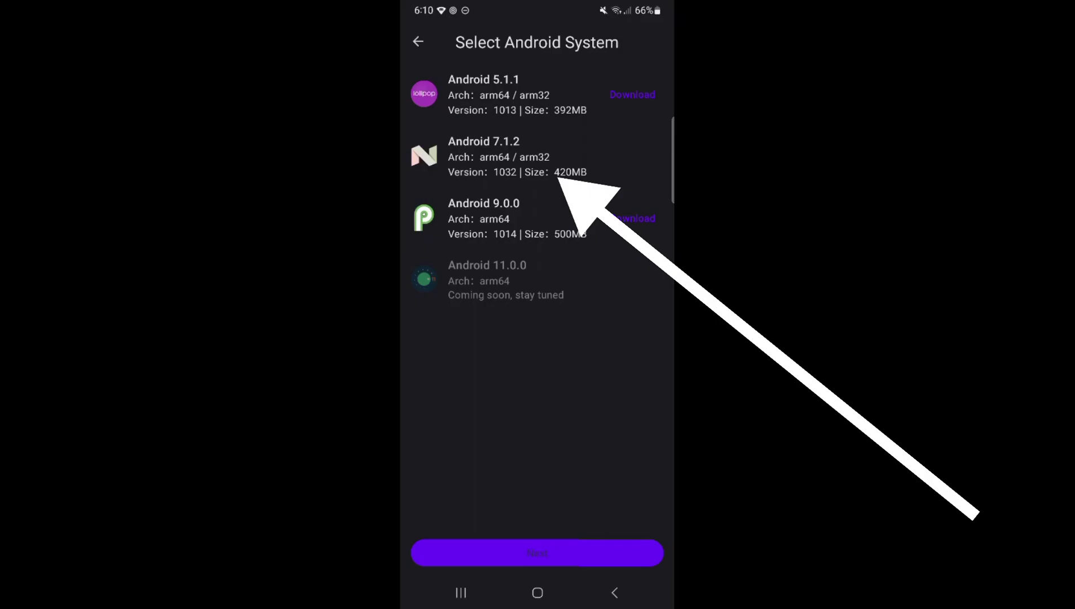
pyautogui.click(536, 157)
pyautogui.click(537, 553)
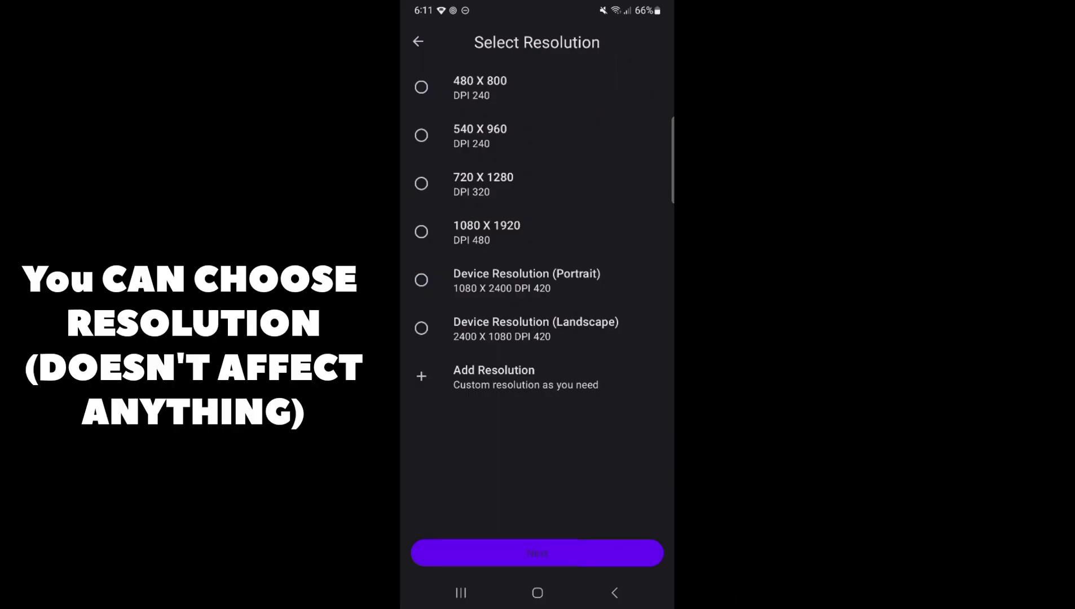
pyautogui.click(421, 231)
pyautogui.click(537, 553)
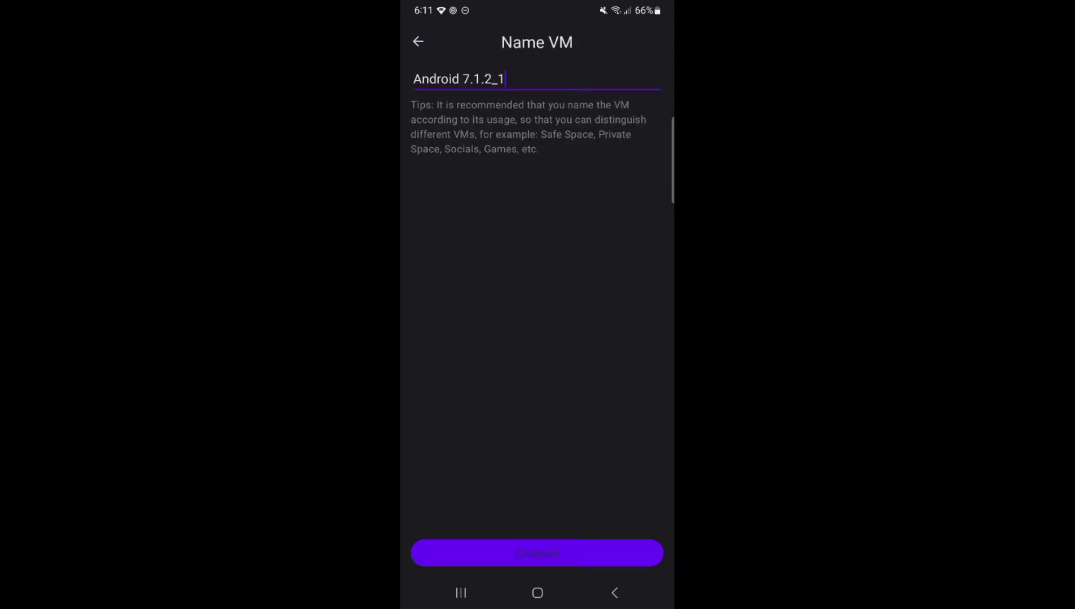
pyautogui.click(537, 552)
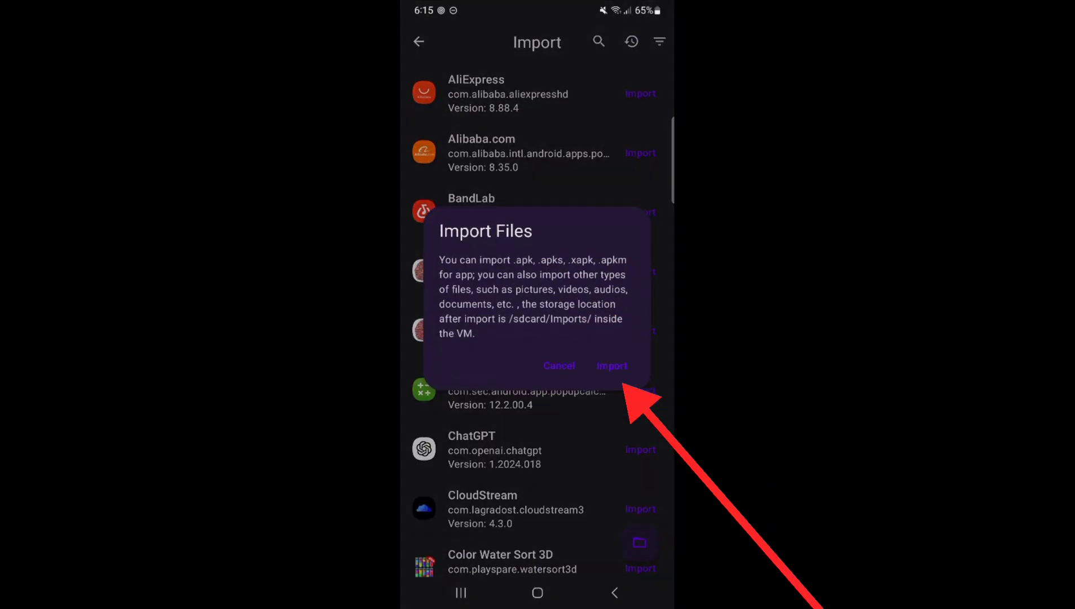
# Import the Superuser APK from Downloads > Virtual_Master_Root and accept the VM restart
pyautogui.click(612, 365)
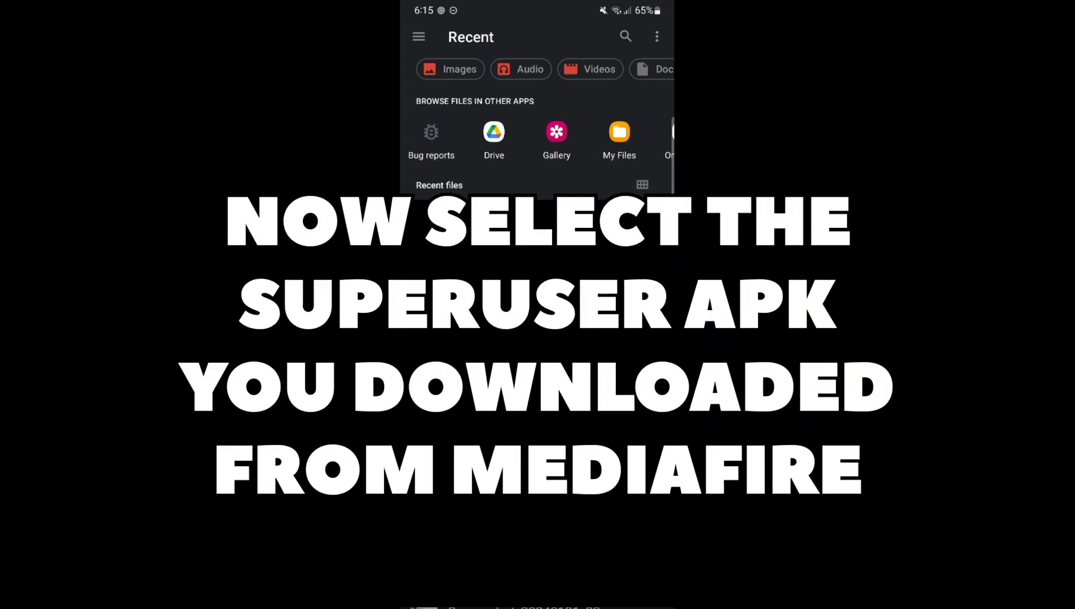
pyautogui.click(419, 36)
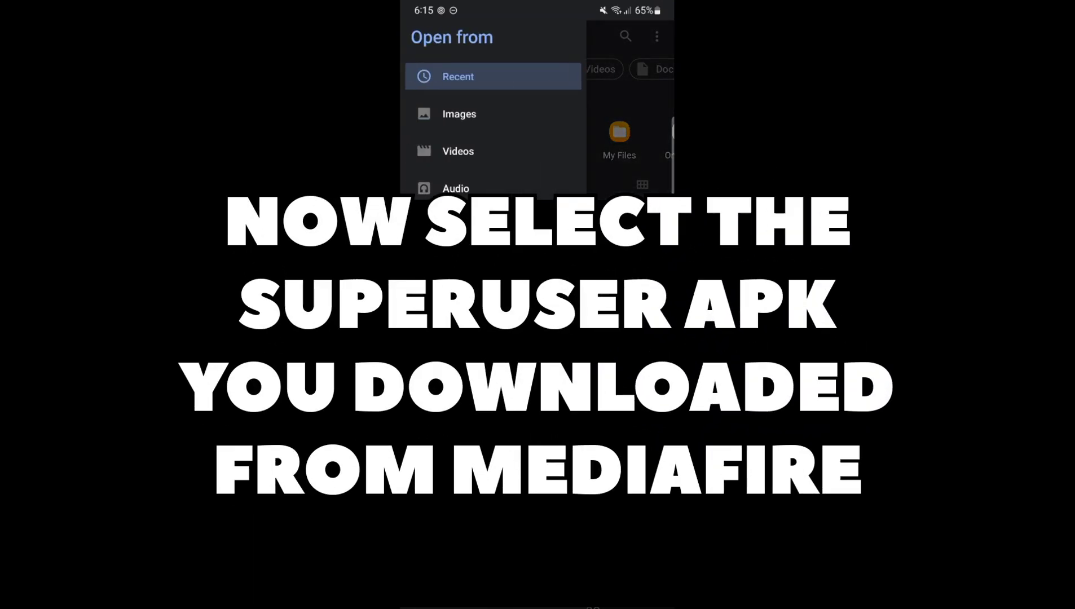
pyautogui.click(458, 263)
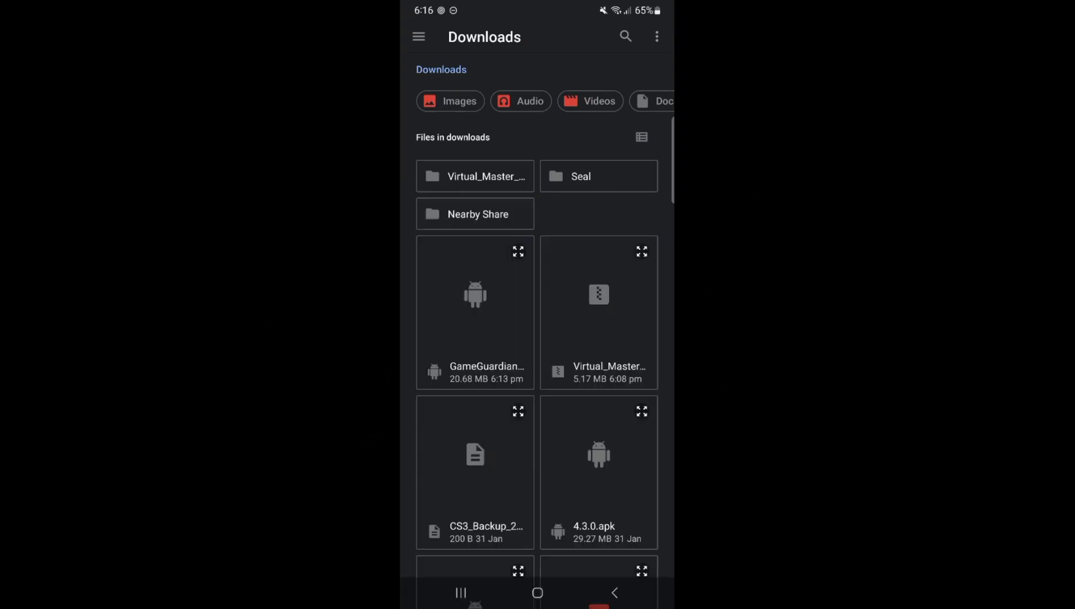
pyautogui.click(475, 176)
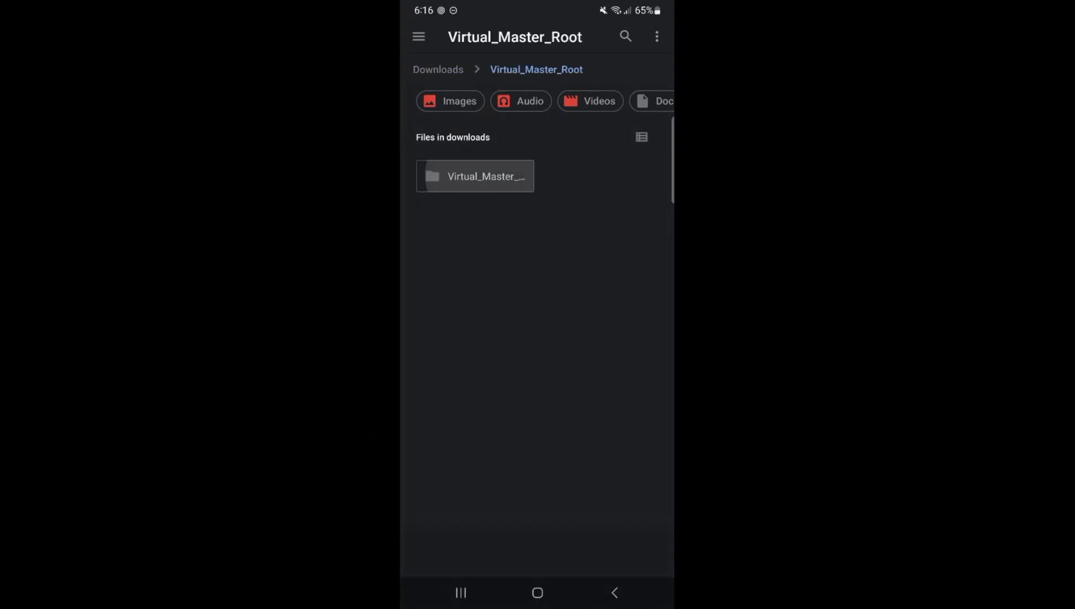
pyautogui.click(475, 176)
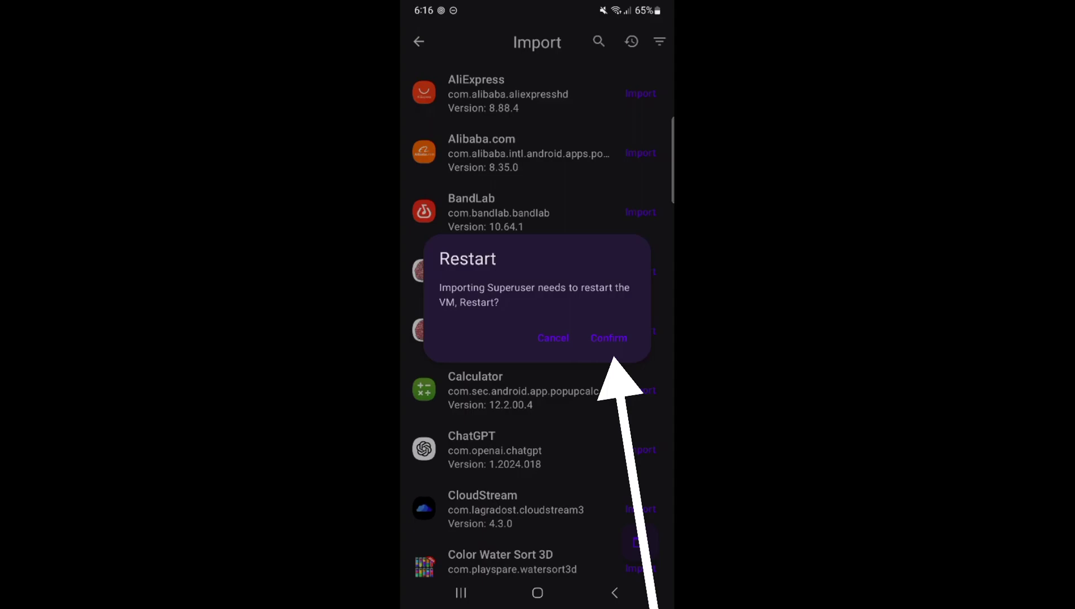
pyautogui.click(608, 337)
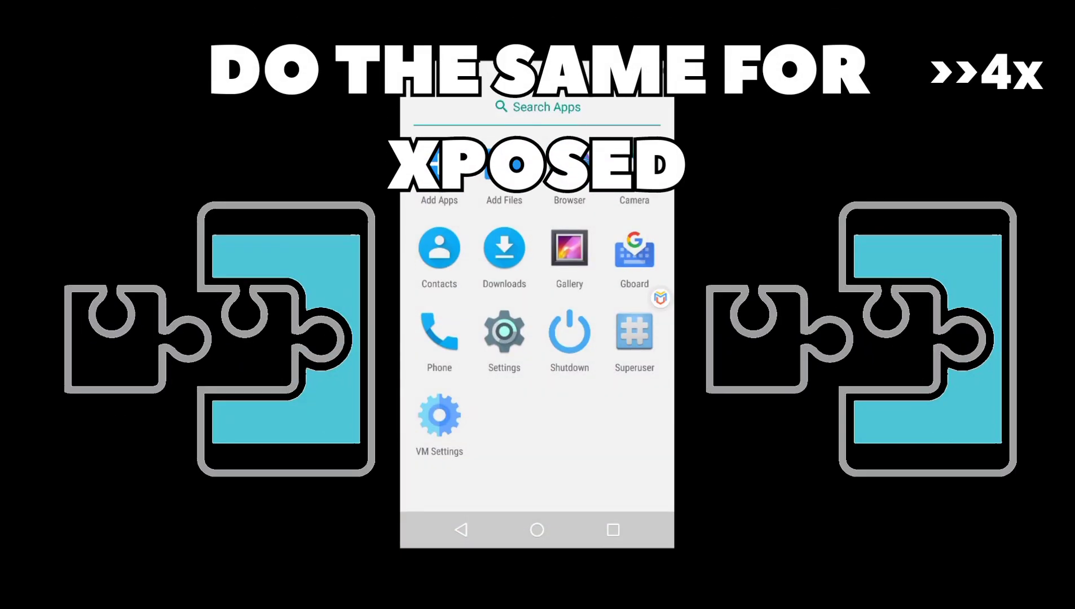
# Import the xposed-installer APK and confirm the VM restart
pyautogui.click(611, 365)
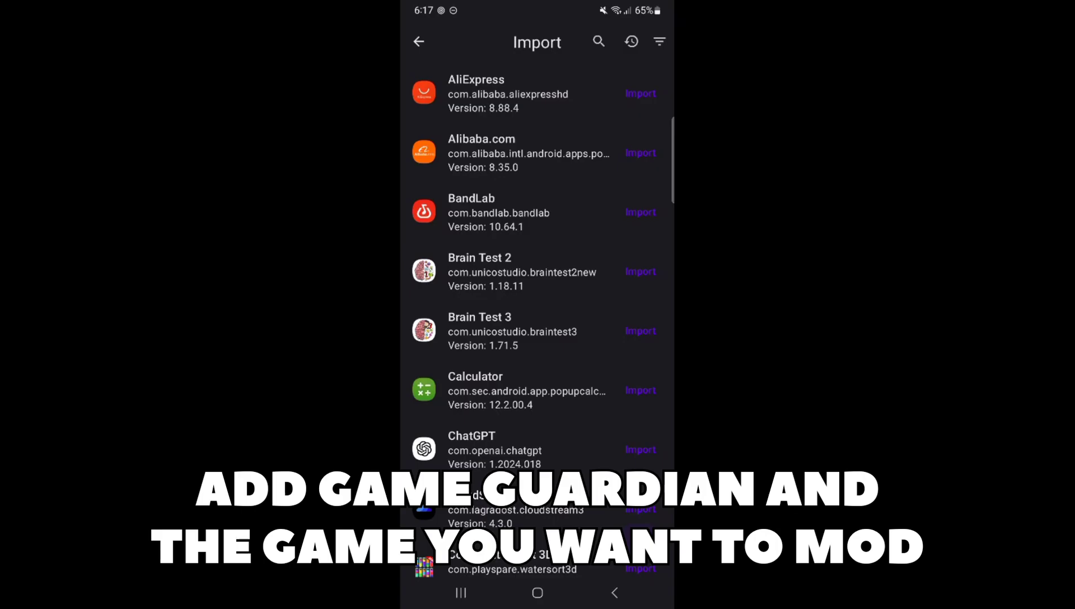
# Search 'rtt' and import the Rtt GameGuardian app into the VM
pyautogui.click(599, 41)
pyautogui.write('rtt')
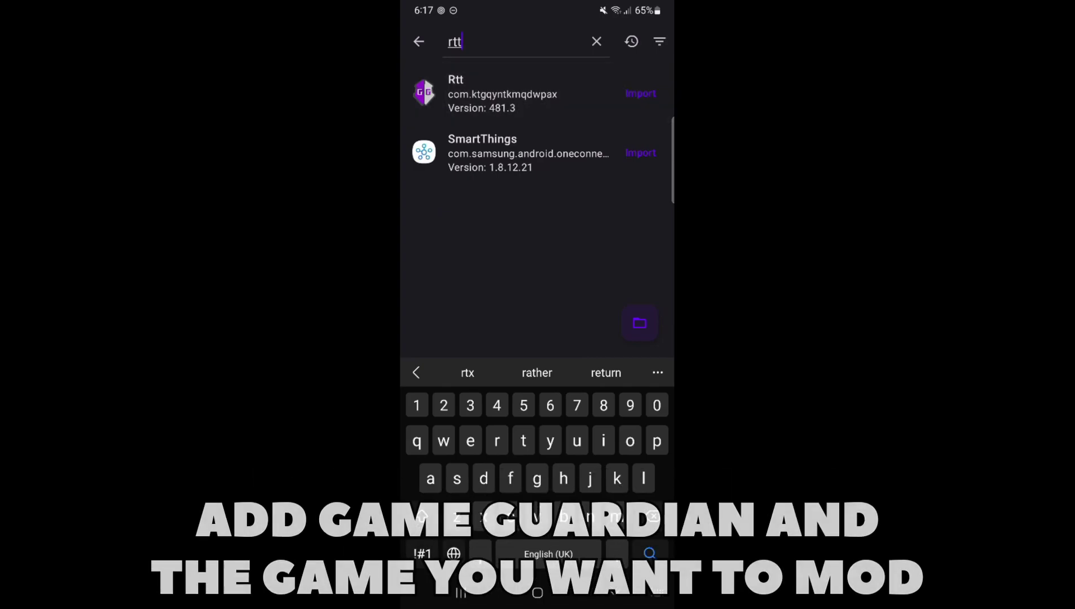
pyautogui.click(640, 93)
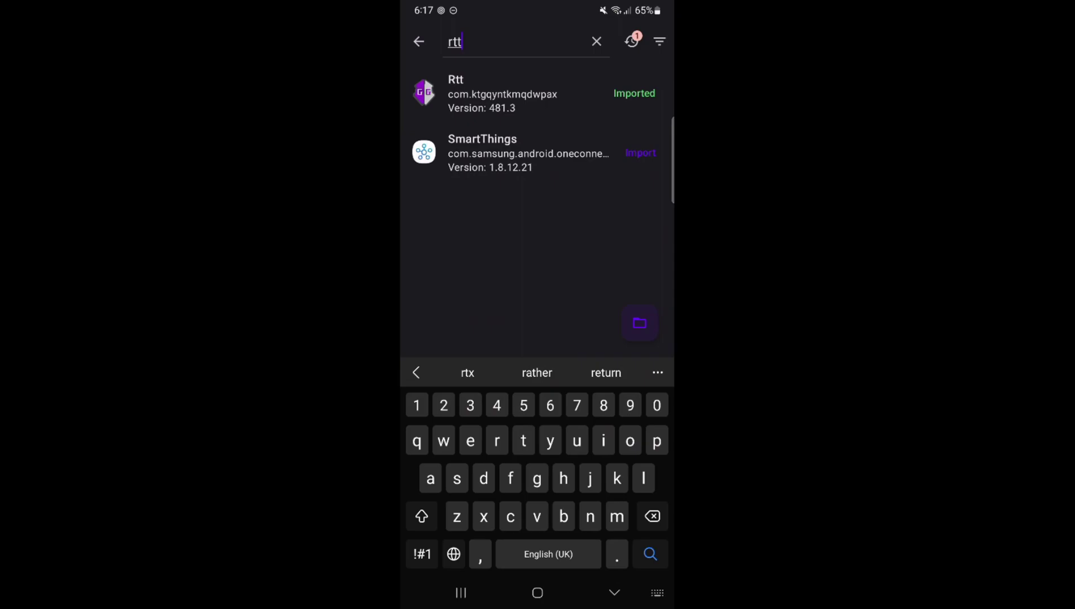
# Search 'hi' and import Hill Climb Racing into the VM
pyautogui.press('BackSpace')
pyautogui.press('BackSpace')
pyautogui.press('BackSpace')
pyautogui.write('h')
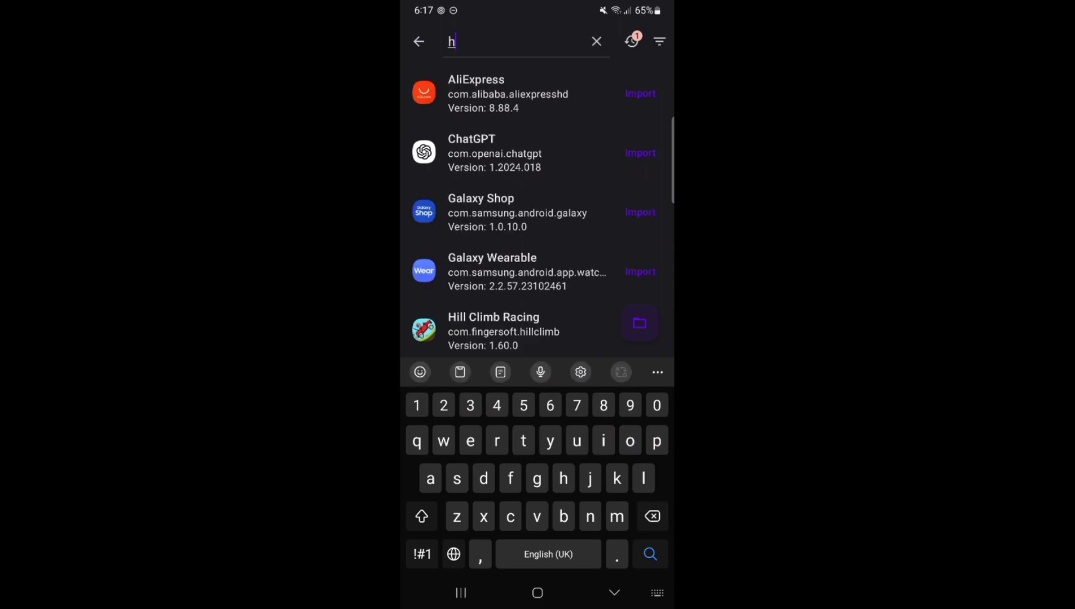
pyautogui.write('i')
pyautogui.click(640, 93)
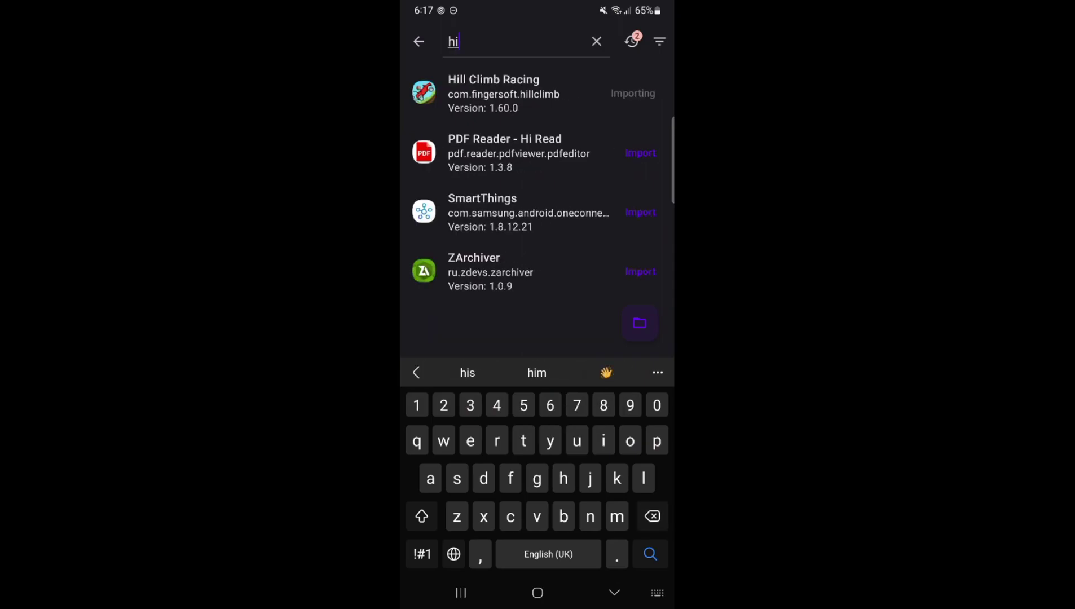